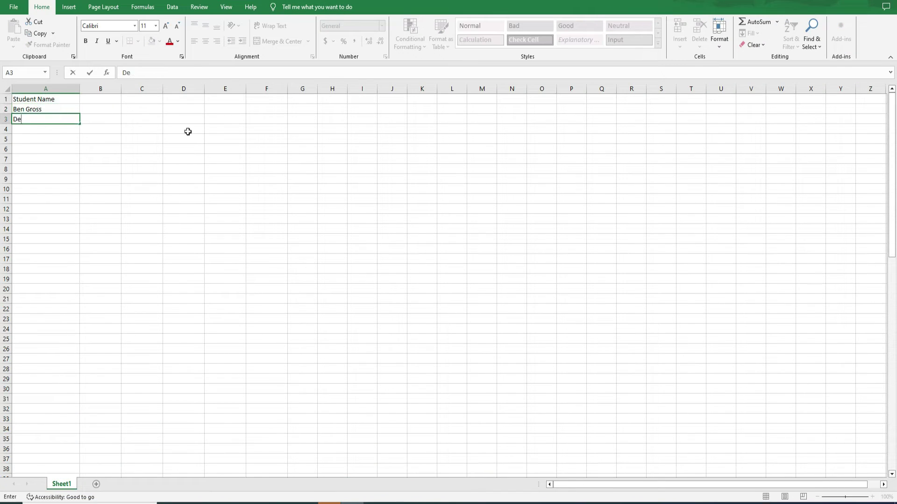
Step: Enter the remaining student names down column A
key(Return)
key(Return)
key(Return)
key(Return)
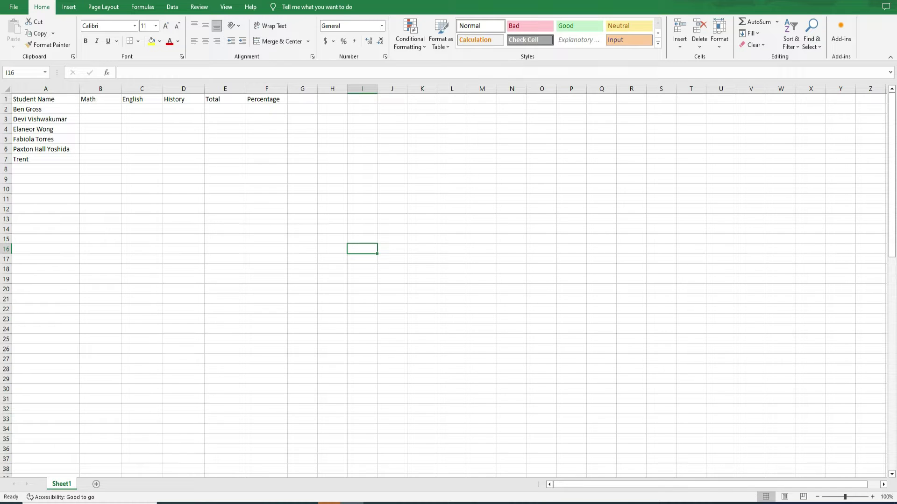
Step: Enter the first students' subject scores starting in B2 (98, 87, 73, 97, 99, 92, 99, 97)
click(93, 112)
text(98	87	73 97	99	92)
key(shift+Tab)
text(99)
key(shift+Tab)
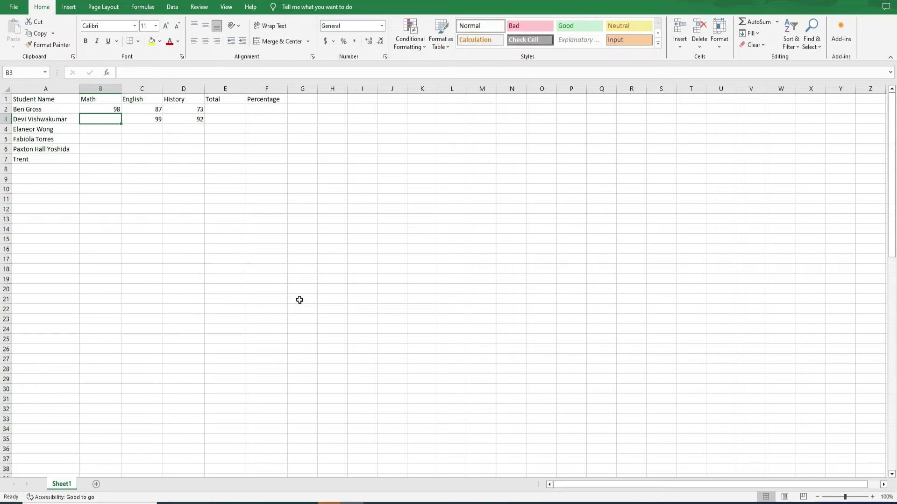
text(97)
key(Return)
Step: Enter the remaining scores, including 35, 42, 36, 99, 82, 67, 72, 69, 49, 18, 33 and 47
text(35	42	36 99	82	67)
key(shift+Tab)
text(82)
key(shift+Tab)
text(99)
key(Return)
text(72	69	49)
key(Return)
text(18)
key(shift+Tab)
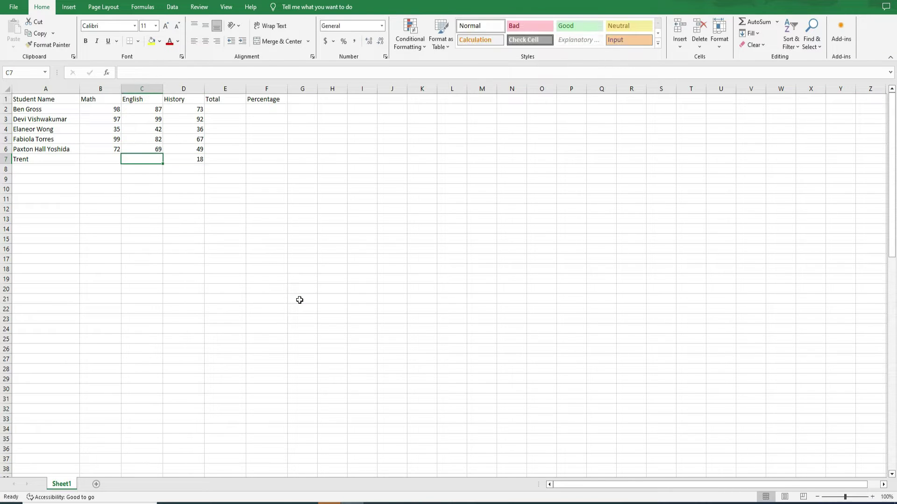
text(33)
key(shift+Tab)
text(47)
click(362, 289)
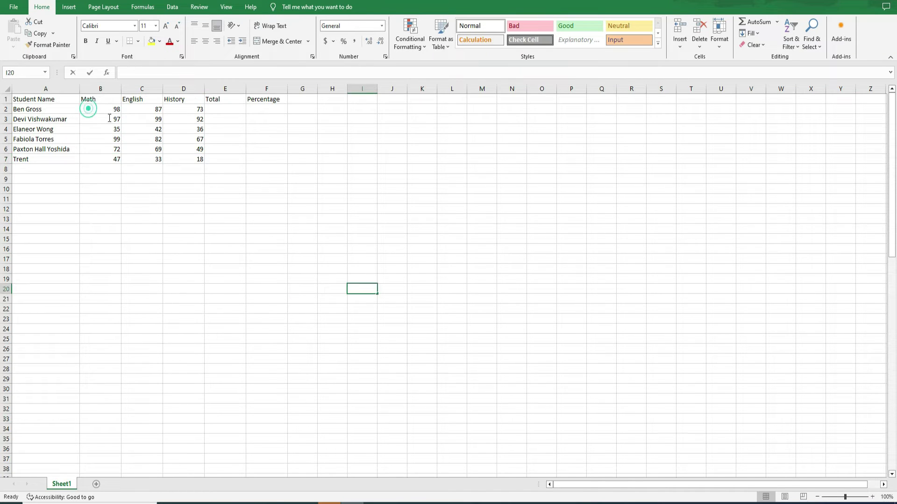
Step: Apply a Less Than 50 rule to B2:D7 with Light Red Fill and Dark Red Text
drag(88, 106, 193, 158)
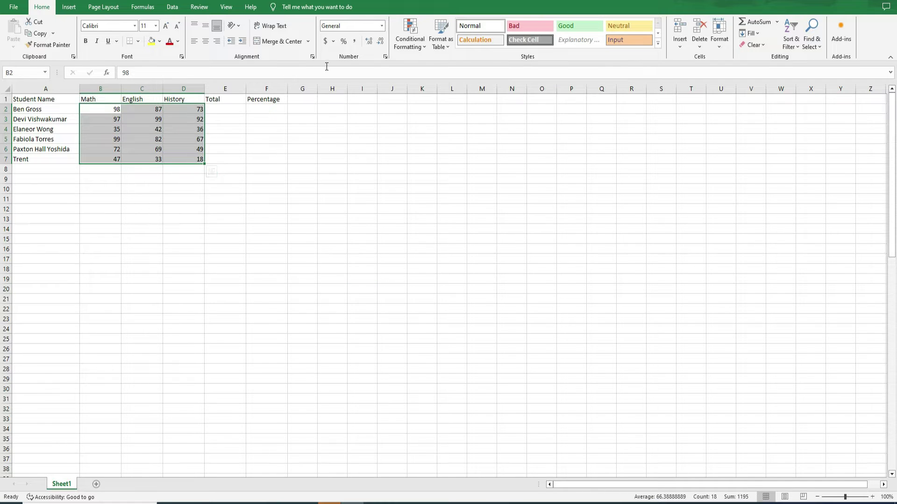
click(407, 45)
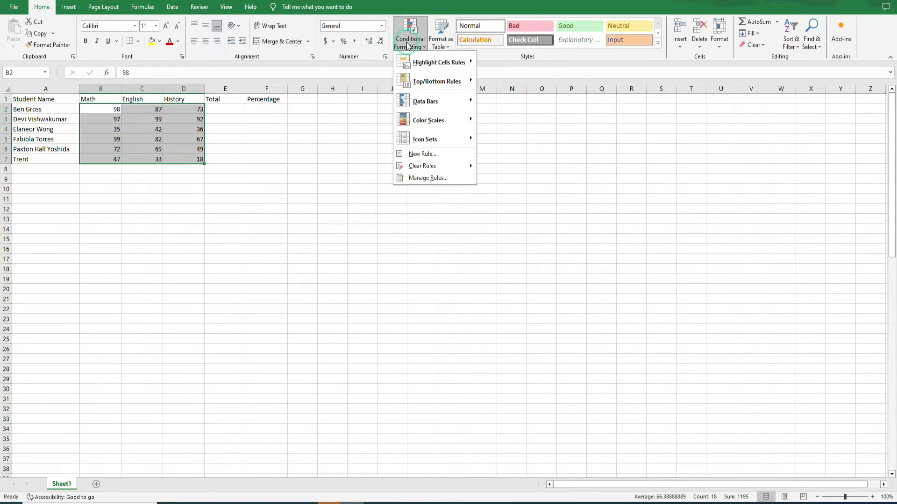
mouse_move(433, 65)
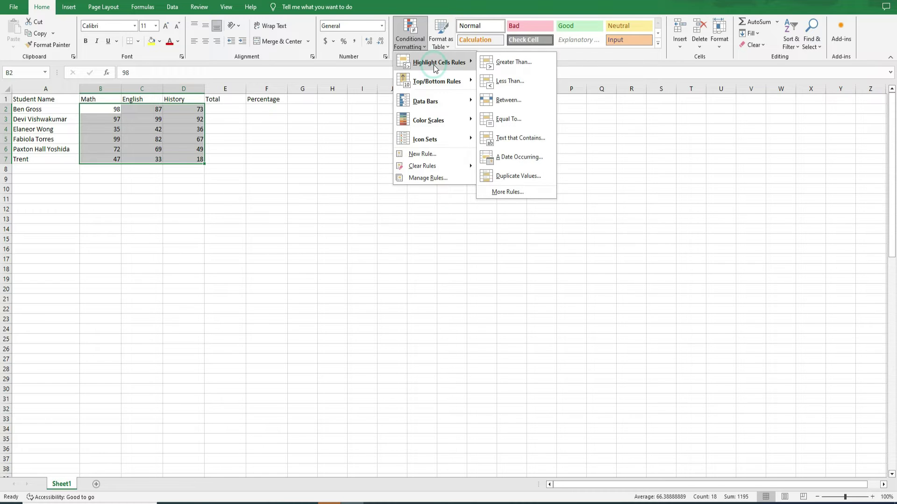
click(496, 82)
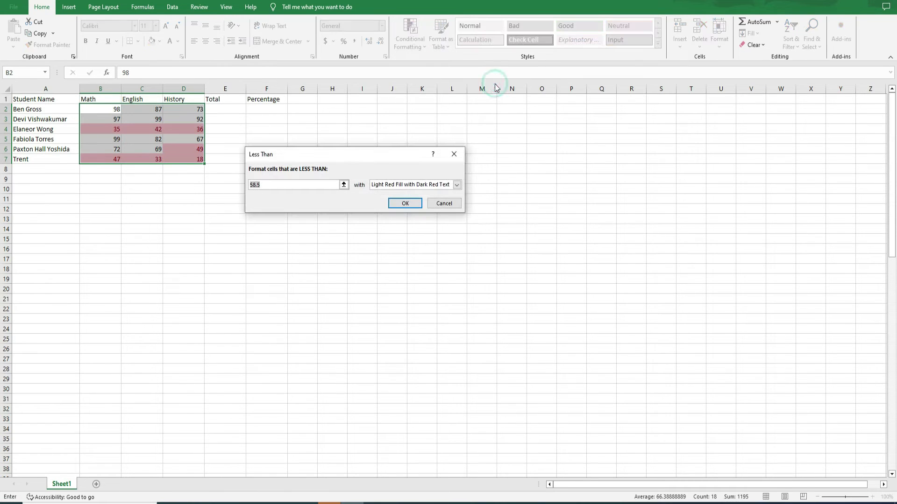
click(262, 184)
key(BackSpace)
key(BackSpace)
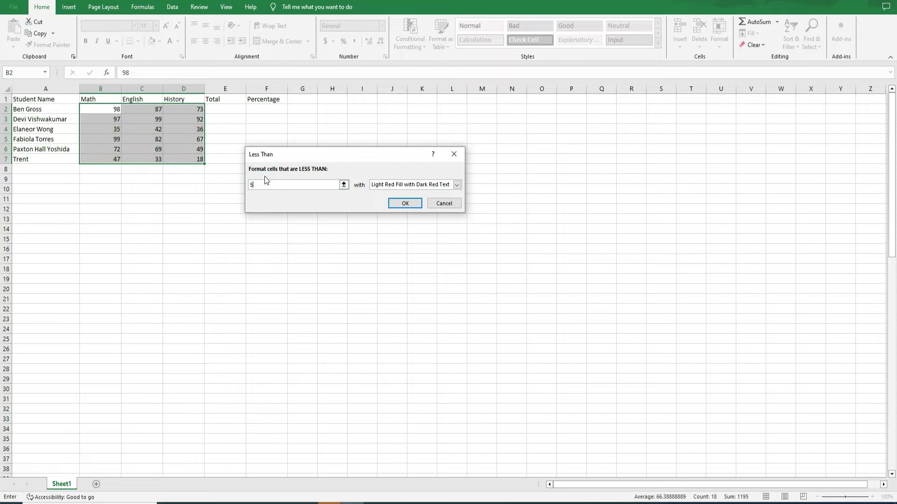
text(0)
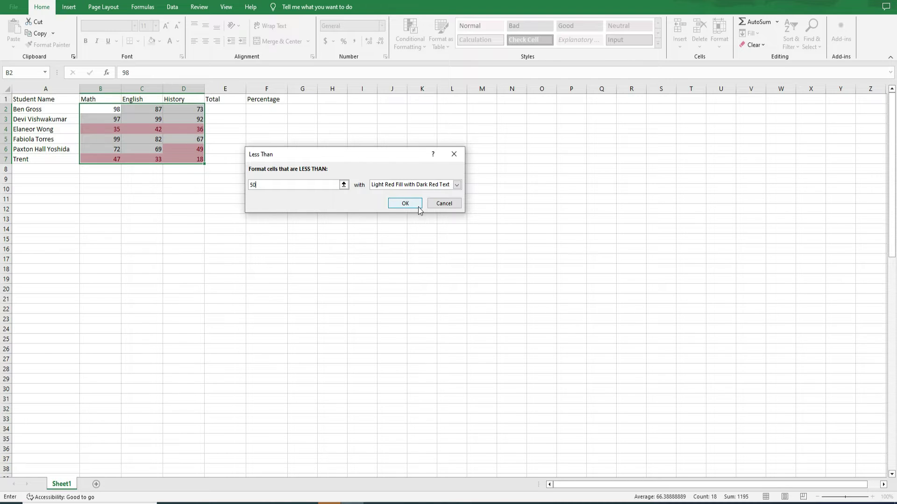
click(405, 203)
Step: Enter =SUM(B2,C2,D2) in E2 and =SUM(B3:D3) in E3
click(225, 109)
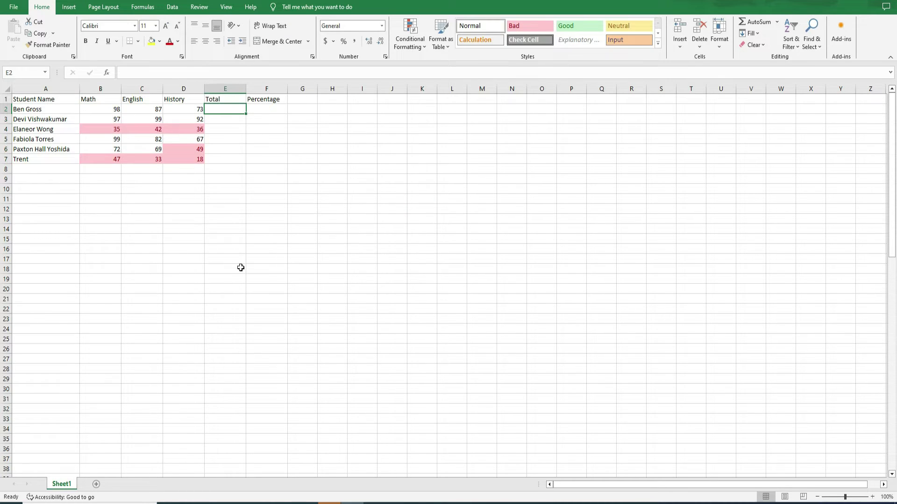
text(=)
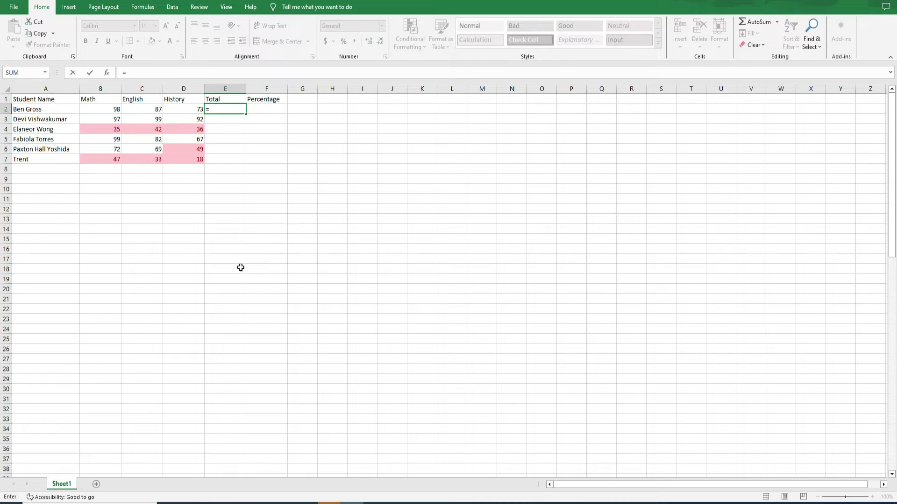
text(S)
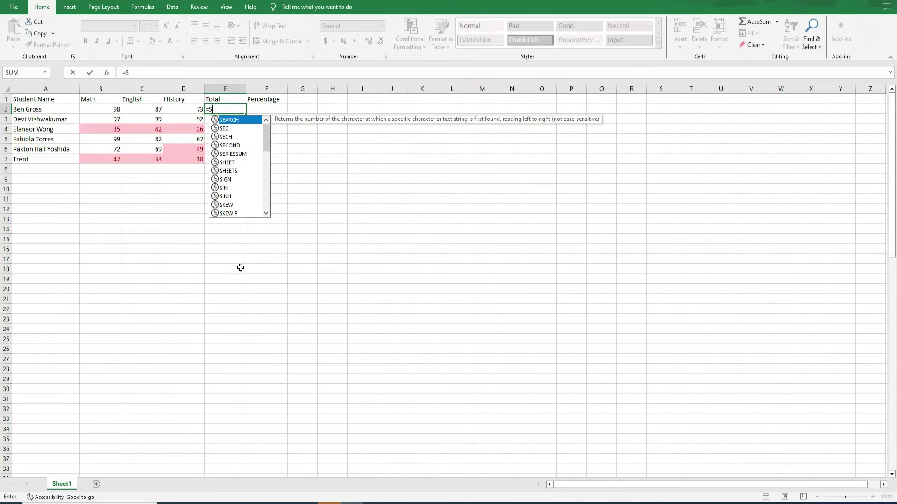
text(UM()
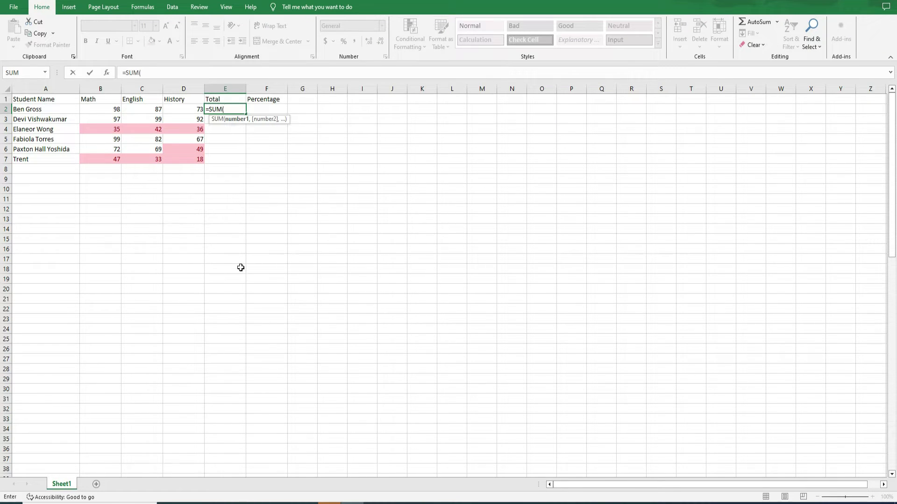
text( B2)
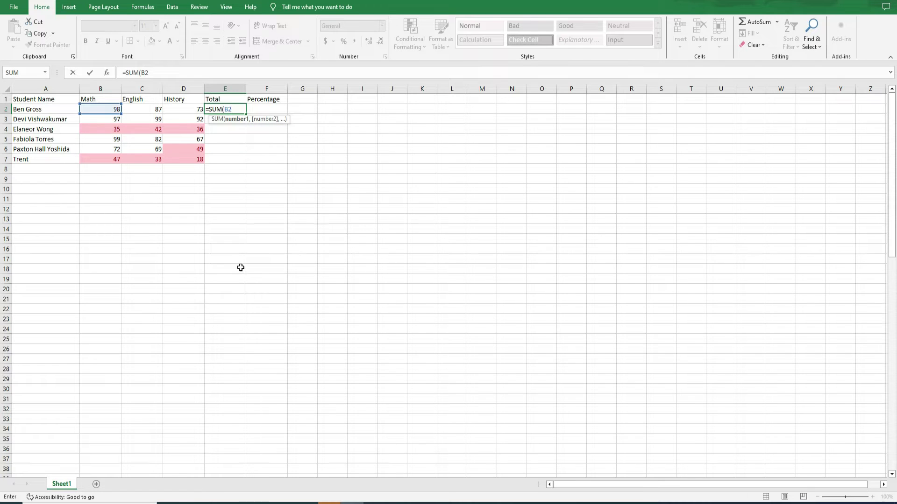
text(,C)
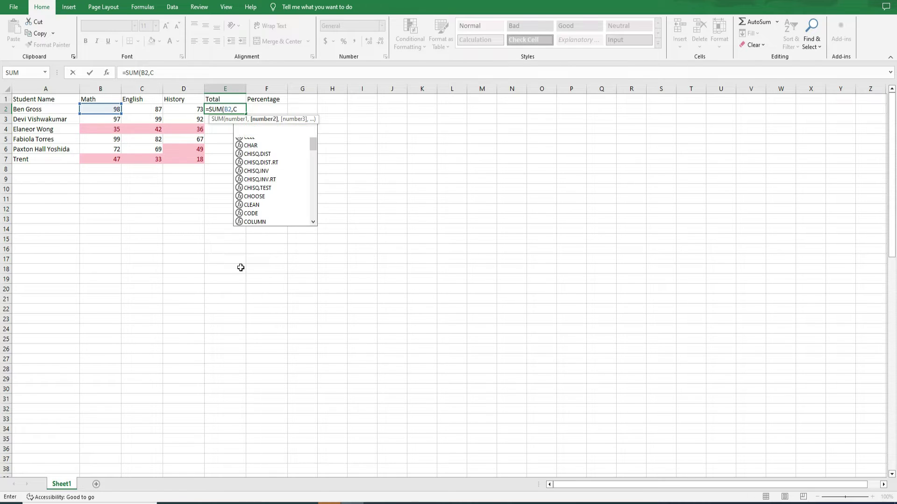
text(2,)
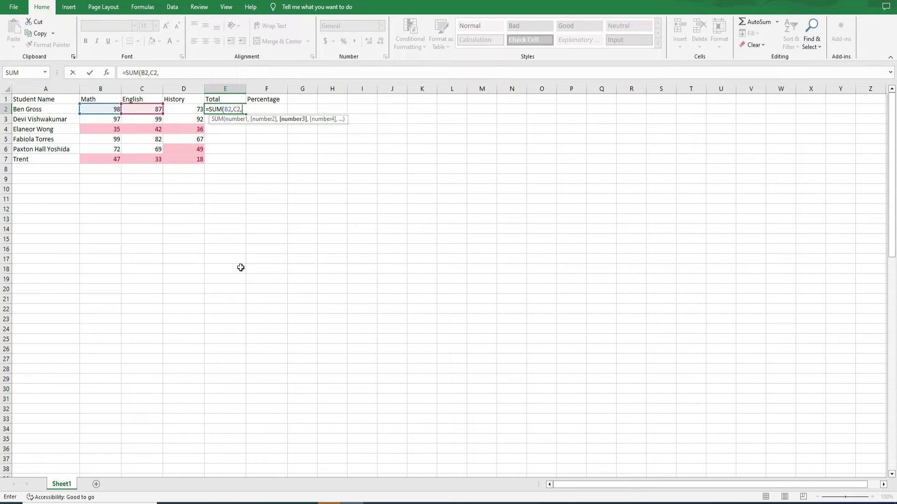
text(D2)
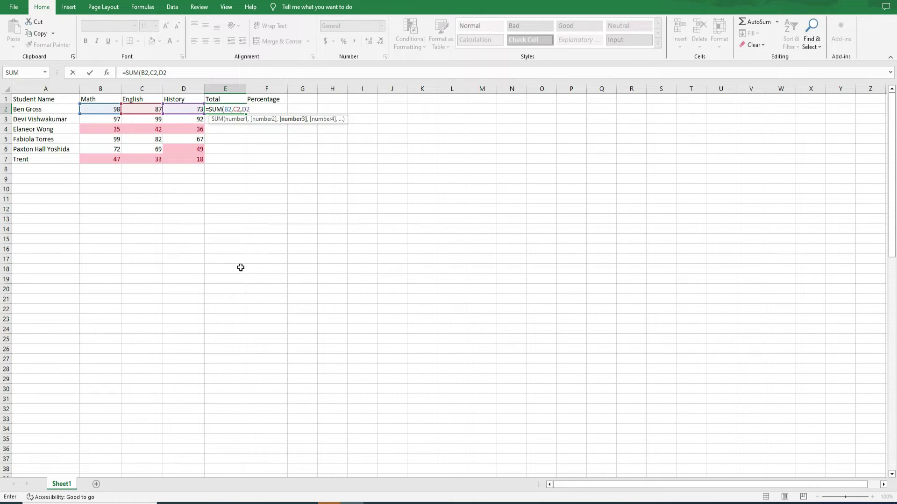
text())
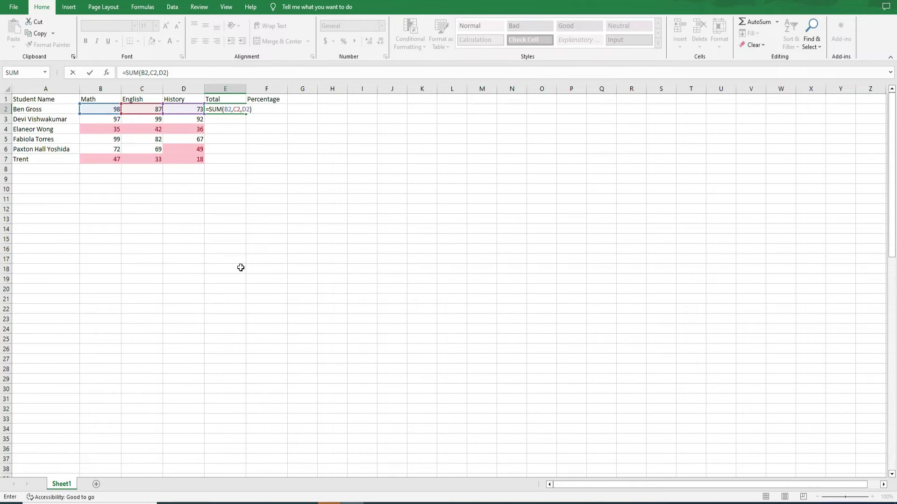
key(Return)
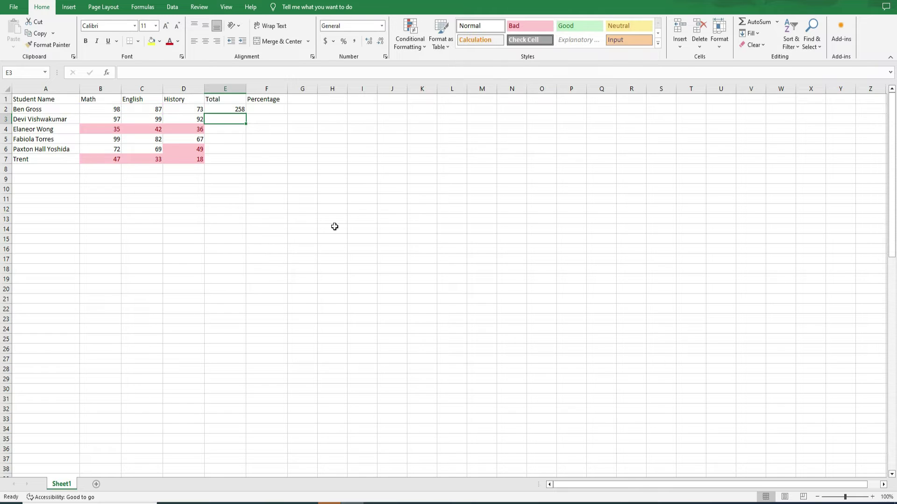
text(=S)
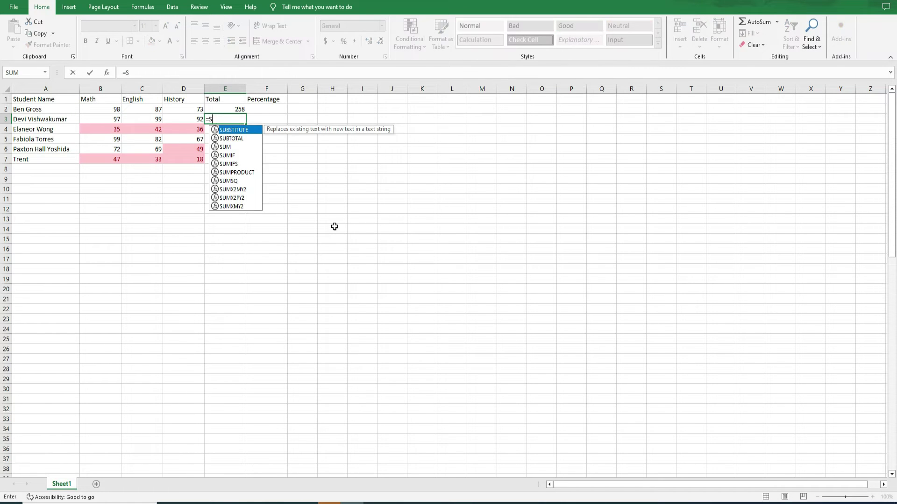
text(UM()
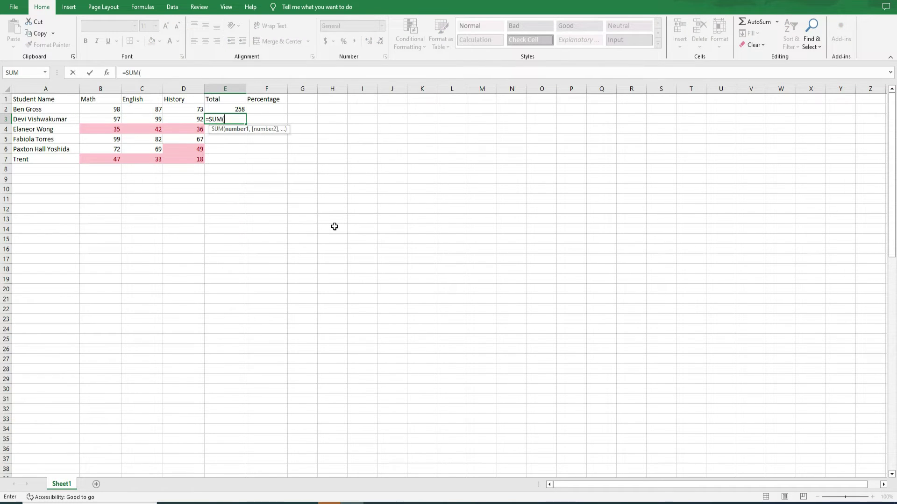
text(B3)
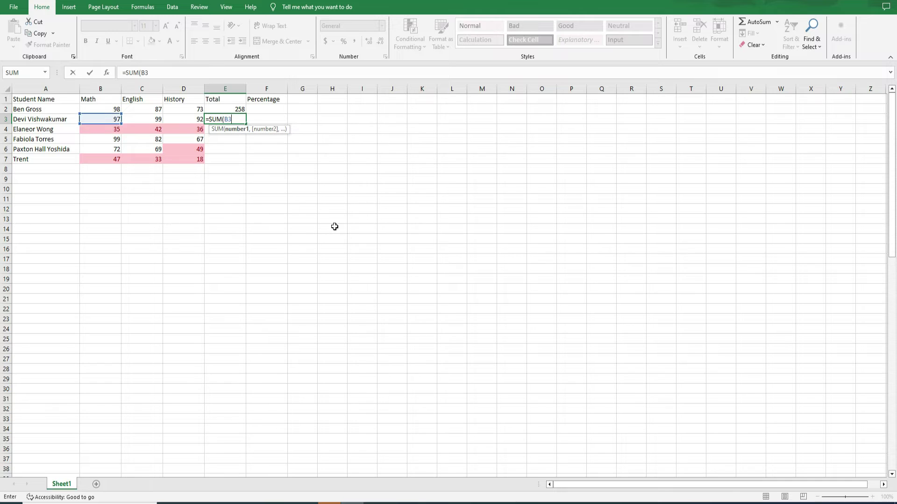
text(:D3)
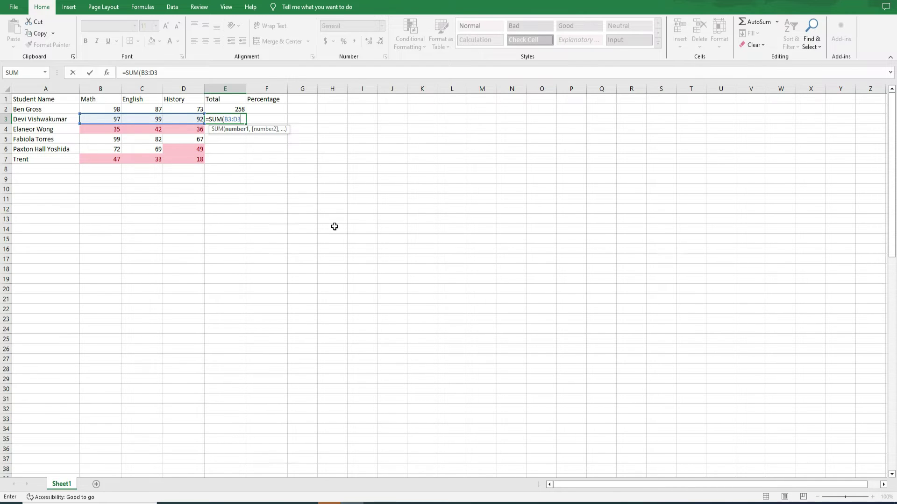
text())
key(Return)
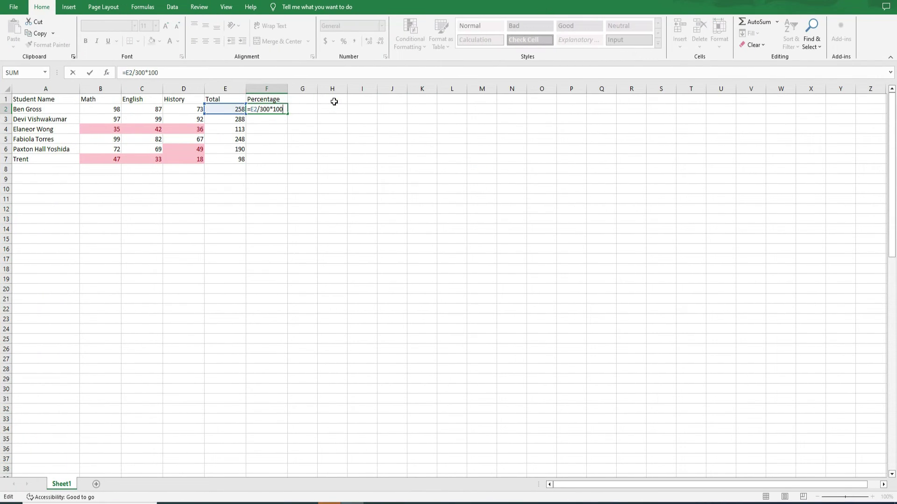
Step: Confirm the first percentage =E2/300*100 and begin the second with =E3
key(Return)
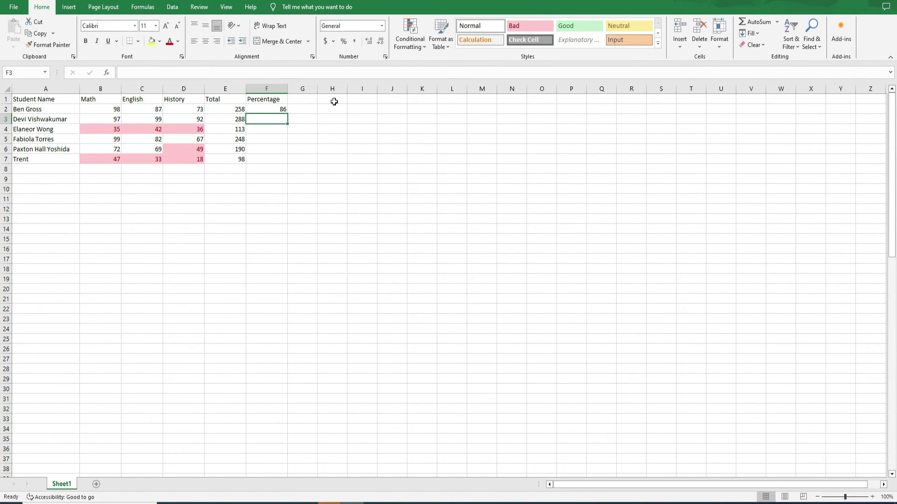
text(=)
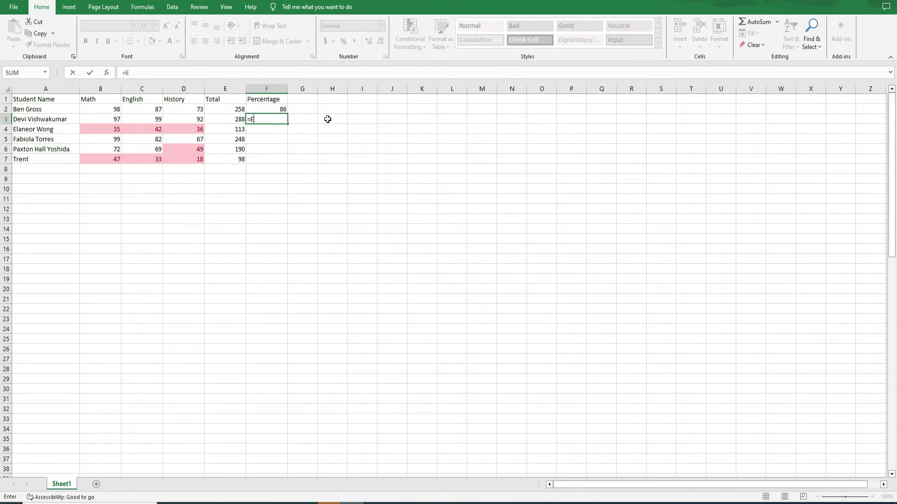
text(E3/300)
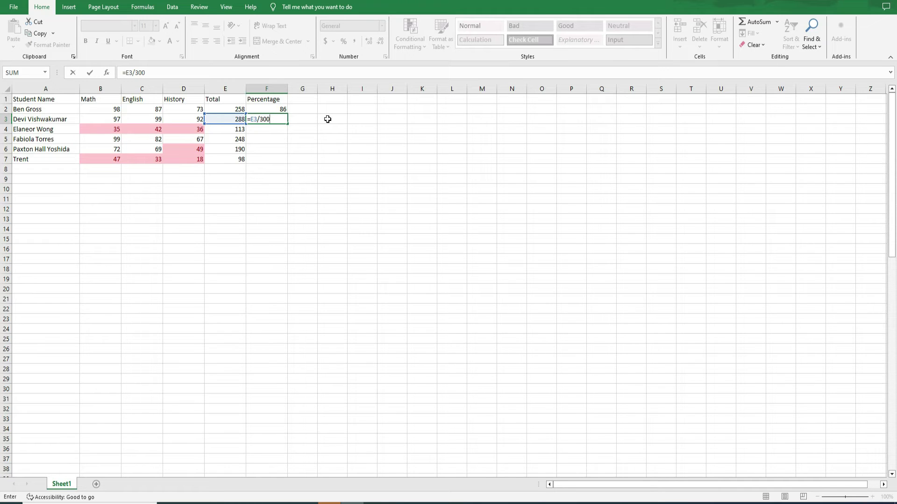
Step: Complete the second percentage as =E3/300*100 and apply a fill colour to the names in A2:A7
text(*100)
key(Return)
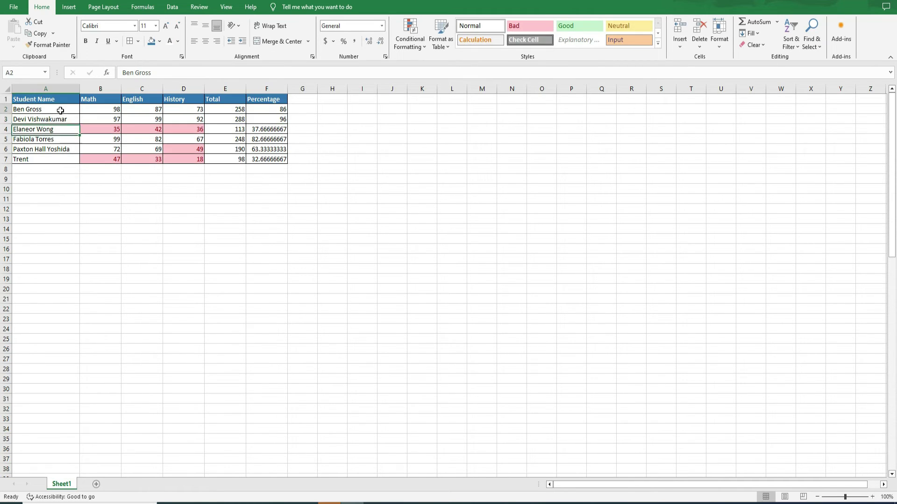
drag(60, 111, 60, 159)
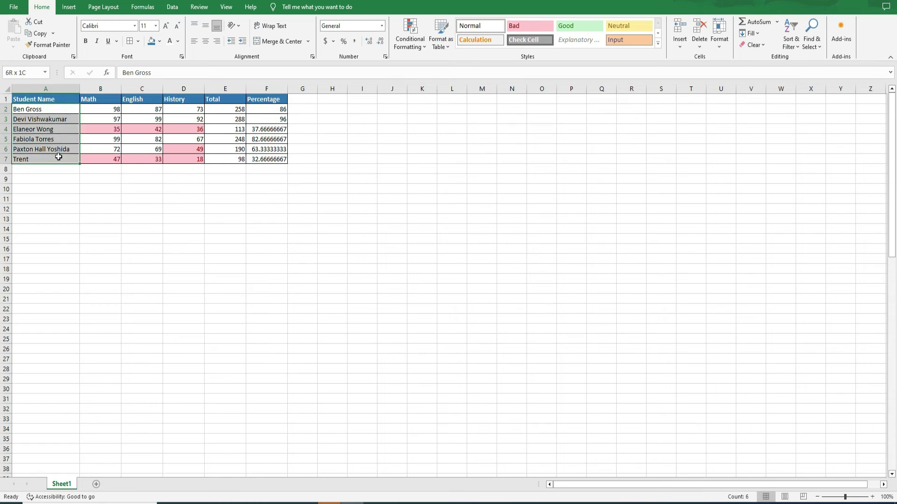
click(159, 41)
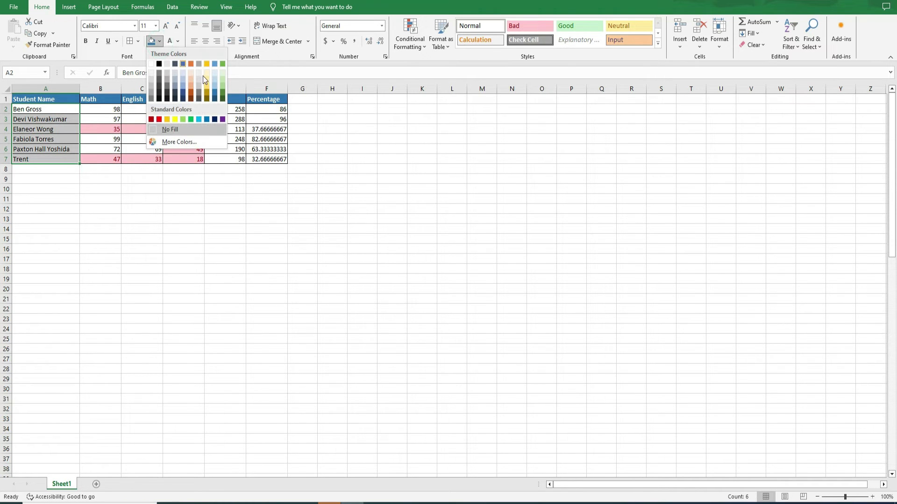